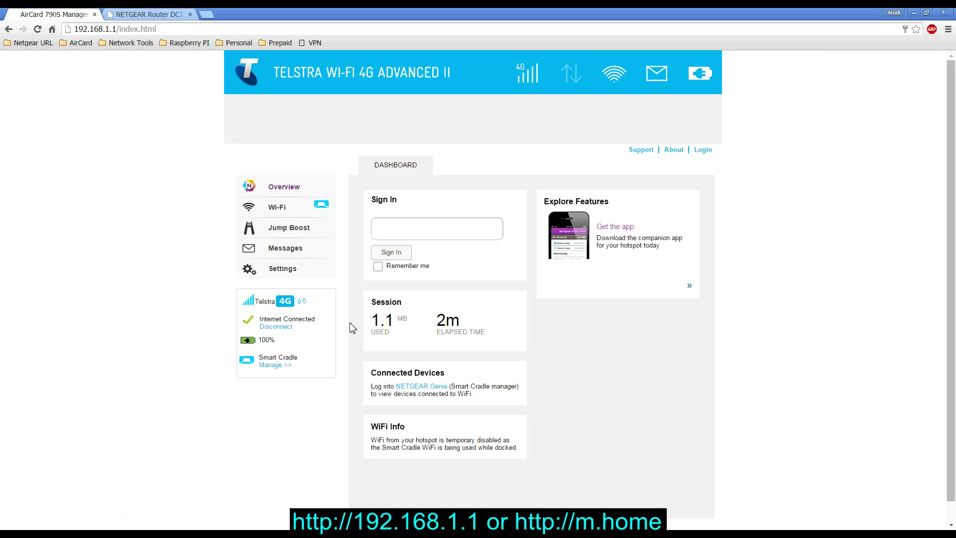
Sign in to AirCard 790S Manager with the admin password.
{"action": "left_click", "coordinate": [162, 31]}
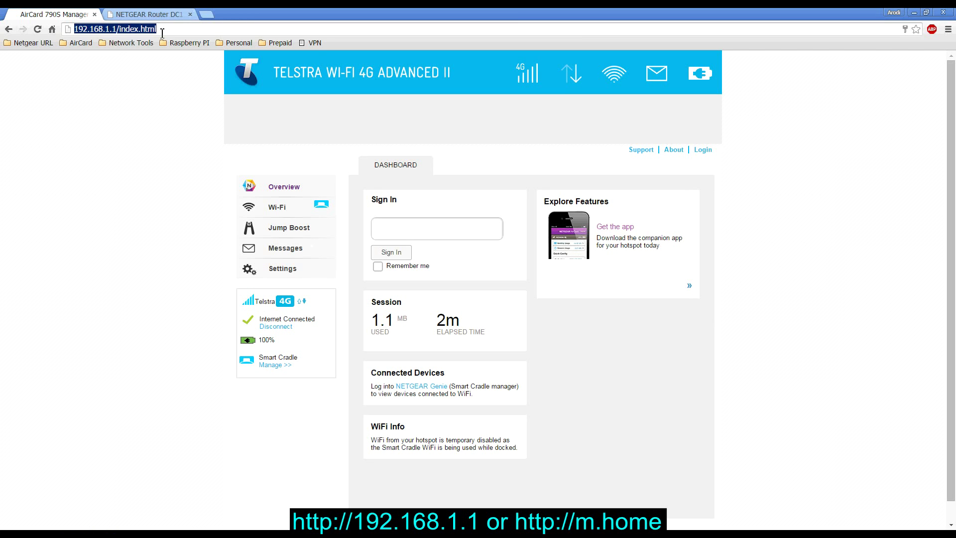
{"action": "left_click", "coordinate": [399, 234]}
{"action": "type", "text": "admin"}
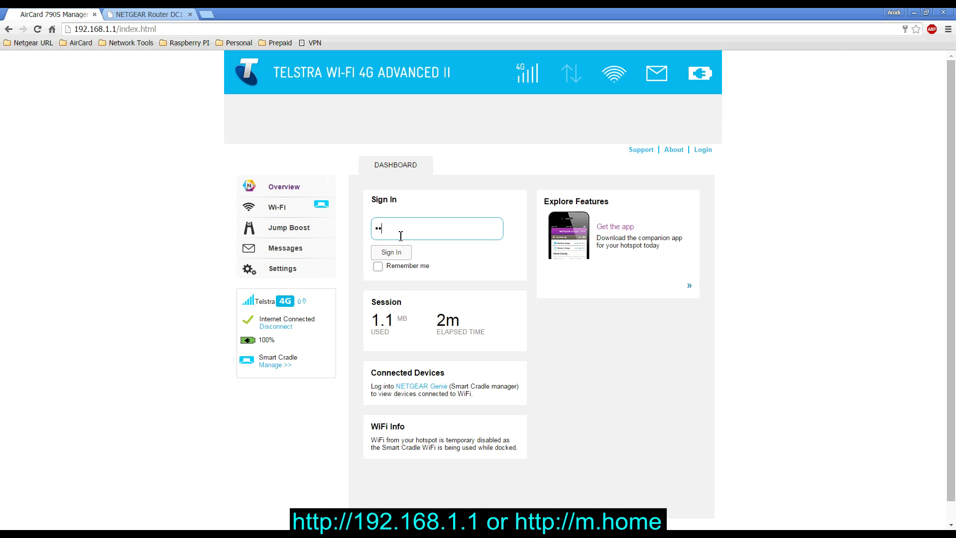
{"action": "key", "text": "Return"}
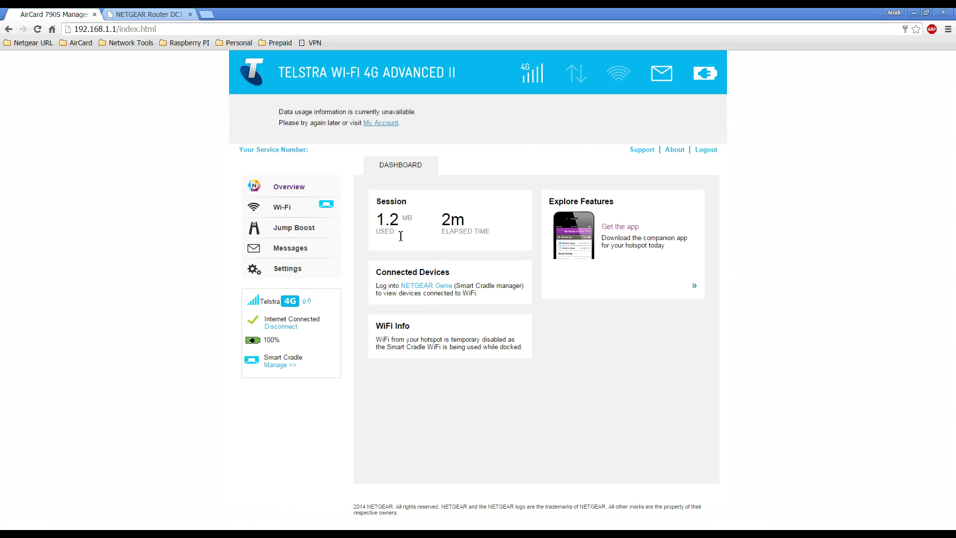
{"action": "left_click", "coordinate": [314, 269]}
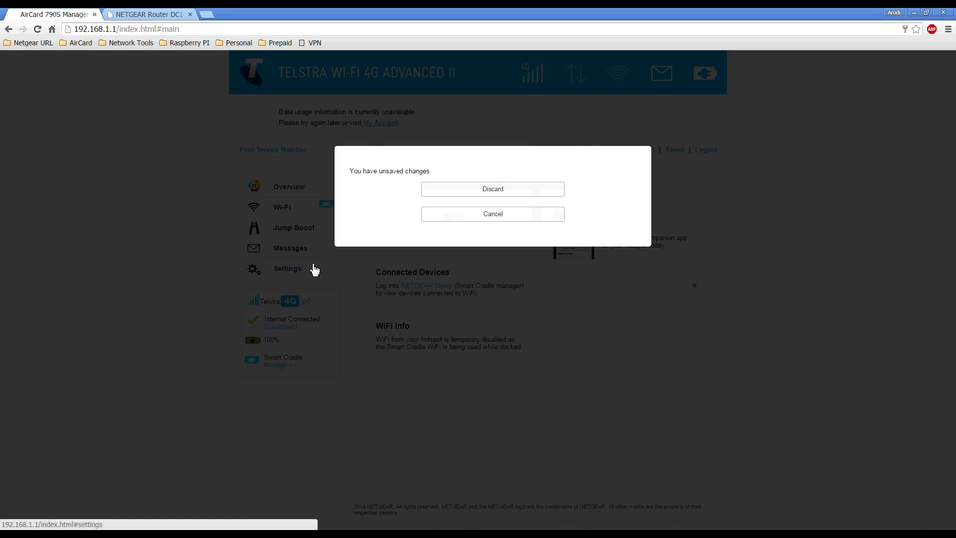
Discard the unsaved changes, review the telstra.internet APN entry, and start a new APN profile.
{"action": "left_click", "coordinate": [459, 192]}
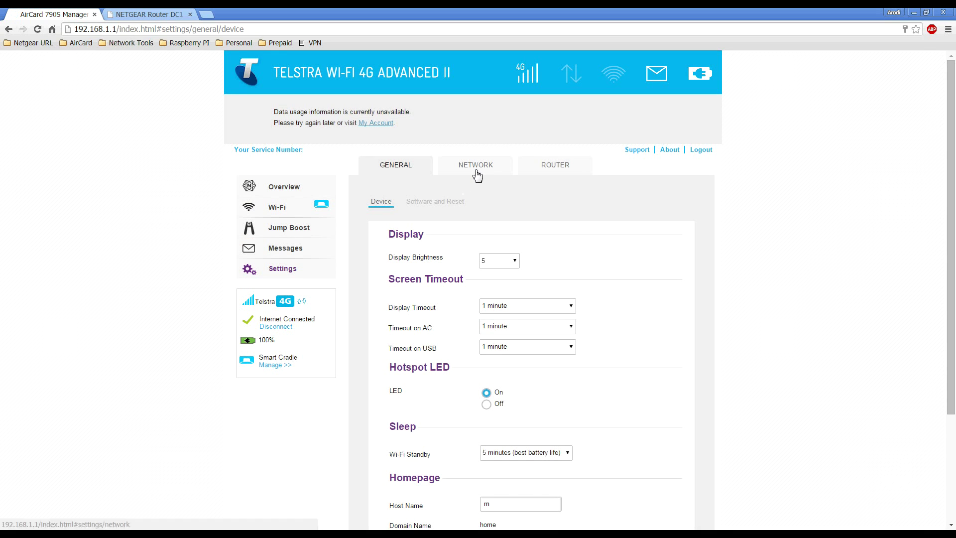
{"action": "left_click", "coordinate": [477, 174]}
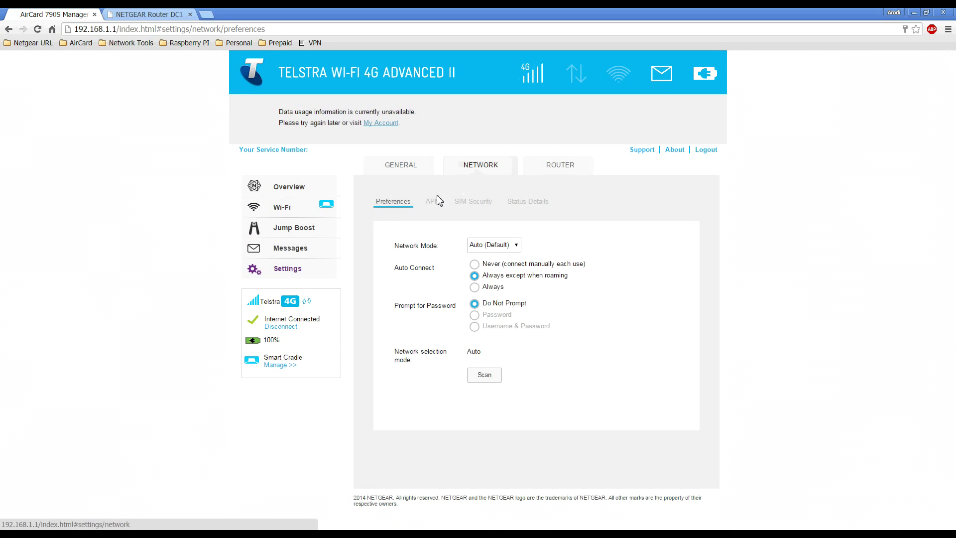
{"action": "left_click", "coordinate": [433, 204]}
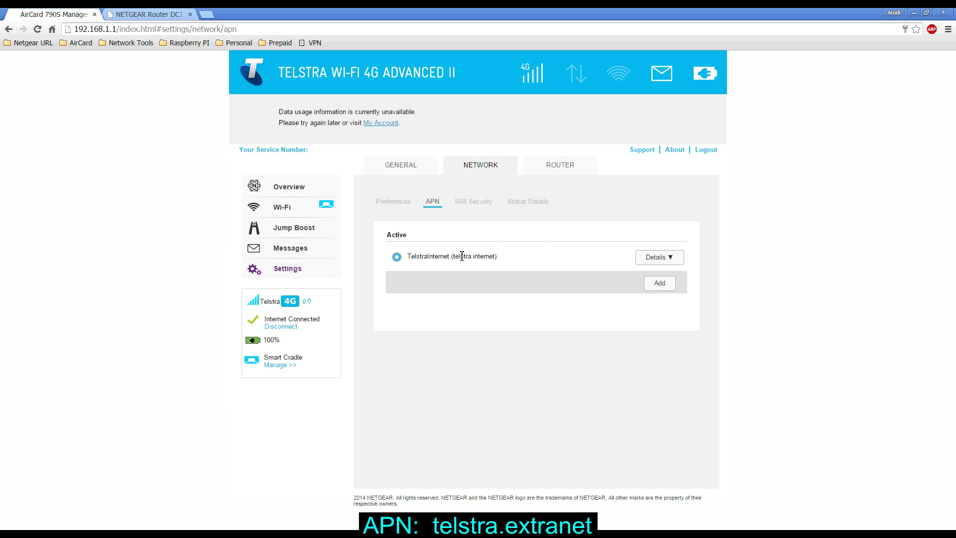
{"action": "left_click_drag", "start_coordinate": [452, 256], "coordinate": [499, 257]}
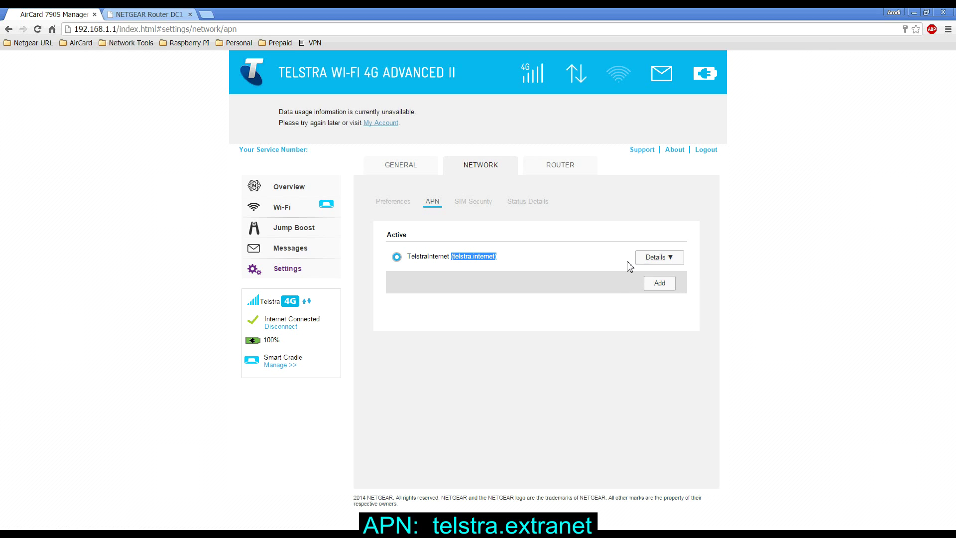
{"action": "left_click", "coordinate": [559, 259]}
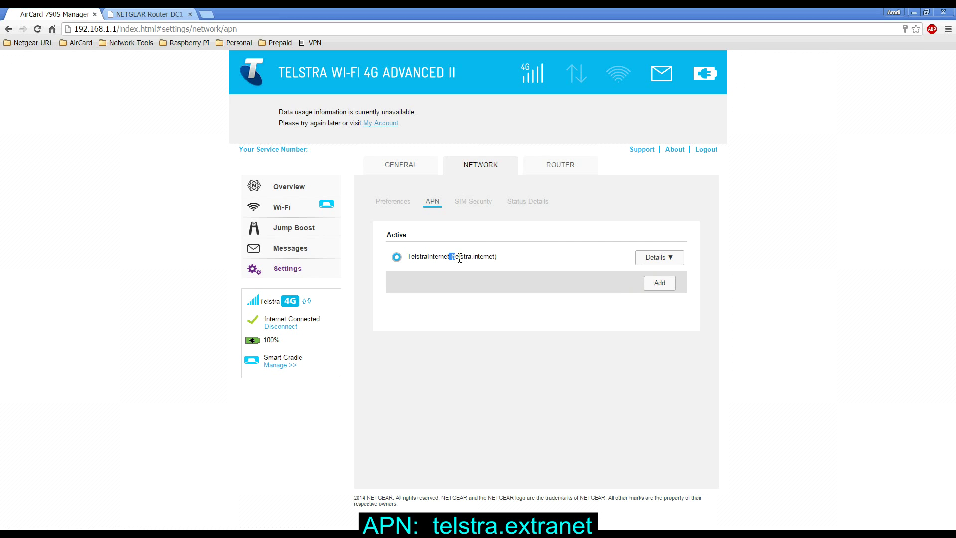
{"action": "left_click_drag", "start_coordinate": [451, 256], "coordinate": [499, 257]}
{"action": "left_click", "coordinate": [566, 255]}
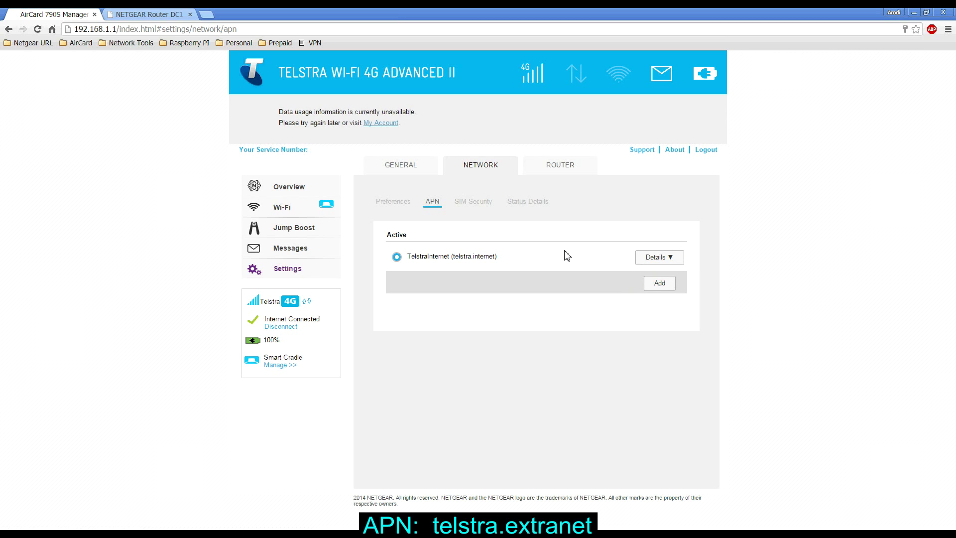
{"action": "left_click", "coordinate": [660, 284]}
Add an APN profile named TelstraExtranet with APN telstra.extranet and save it.
{"action": "left_click", "coordinate": [514, 308]}
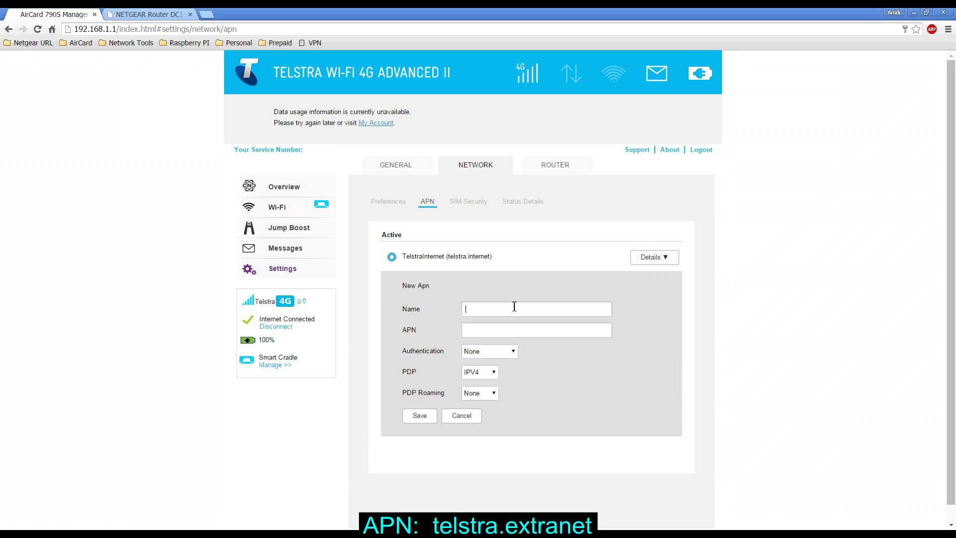
{"action": "type", "text": "TelstraExtranet"}
{"action": "key", "text": "Tab"}
{"action": "type", "text": "telstra.extranet"}
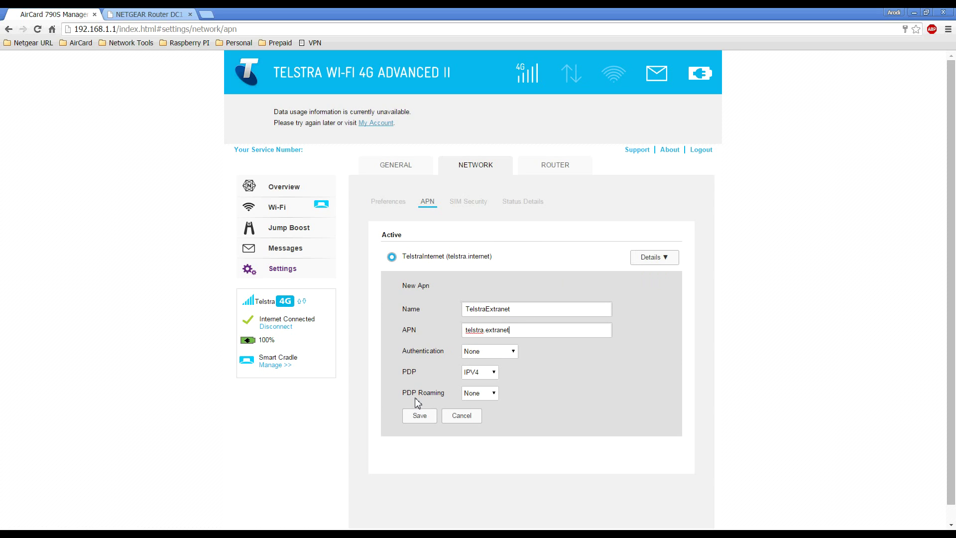
{"action": "left_click", "coordinate": [418, 417]}
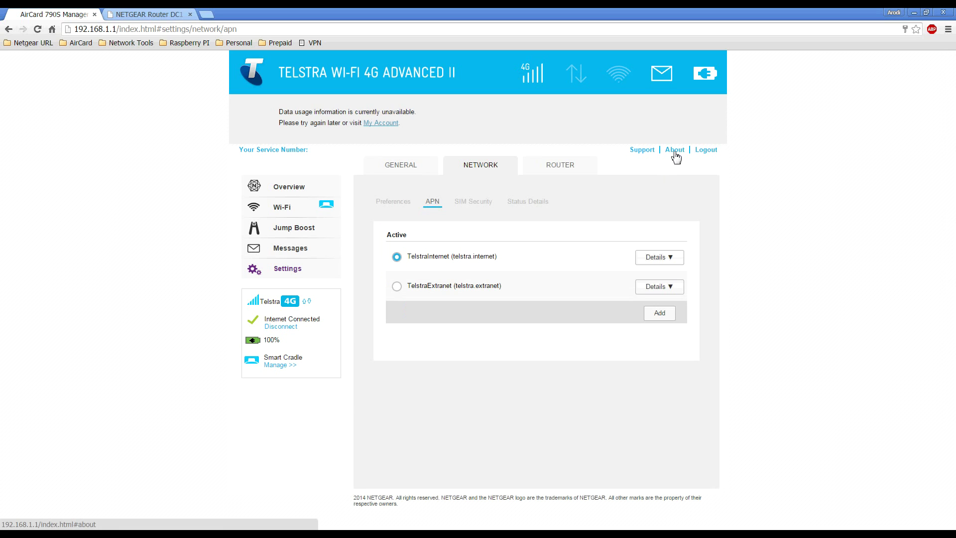
Check the current WWAN IP address on the About page.
{"action": "left_click", "coordinate": [676, 152]}
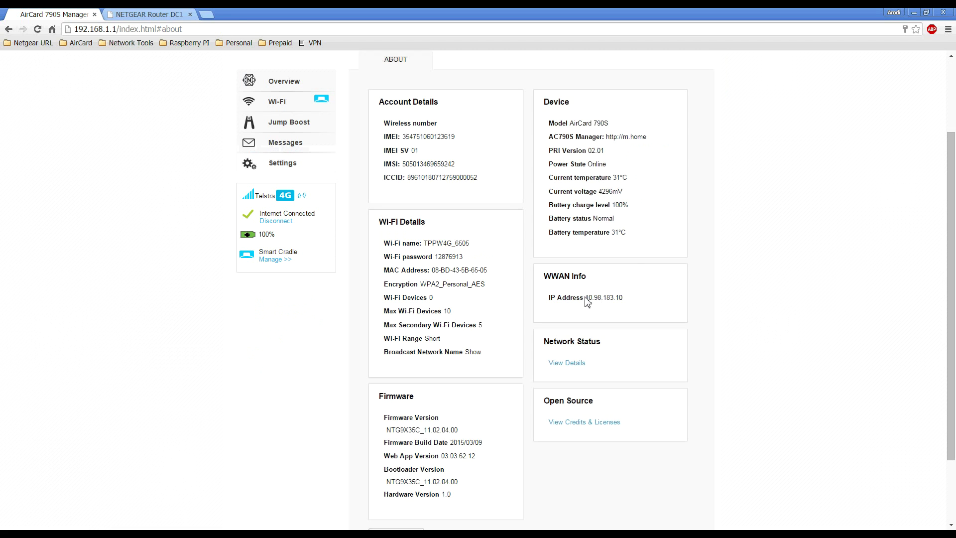
{"action": "left_click_drag", "start_coordinate": [586, 298], "coordinate": [623, 298]}
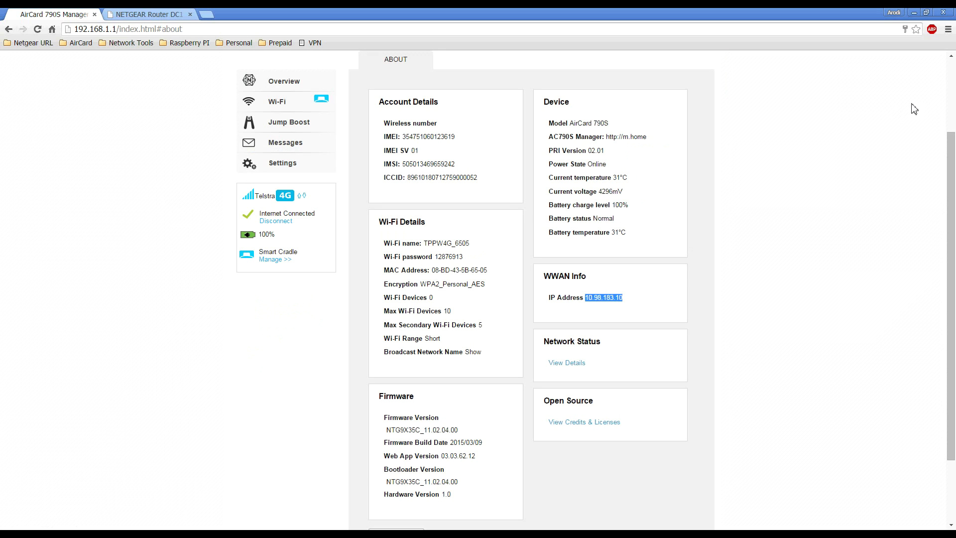
{"action": "scroll", "coordinate": [952, 91], "scroll_direction": "up", "scroll_amount": 2}
Make TelstraExtranet the active APN in the Network APN settings.
{"action": "left_click", "coordinate": [290, 270]}
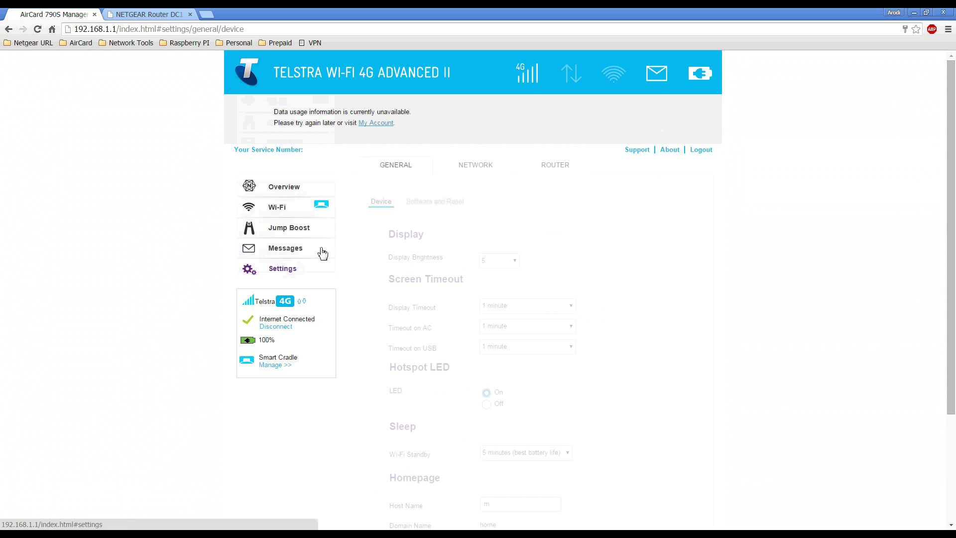
{"action": "left_click", "coordinate": [485, 172]}
{"action": "left_click", "coordinate": [434, 202]}
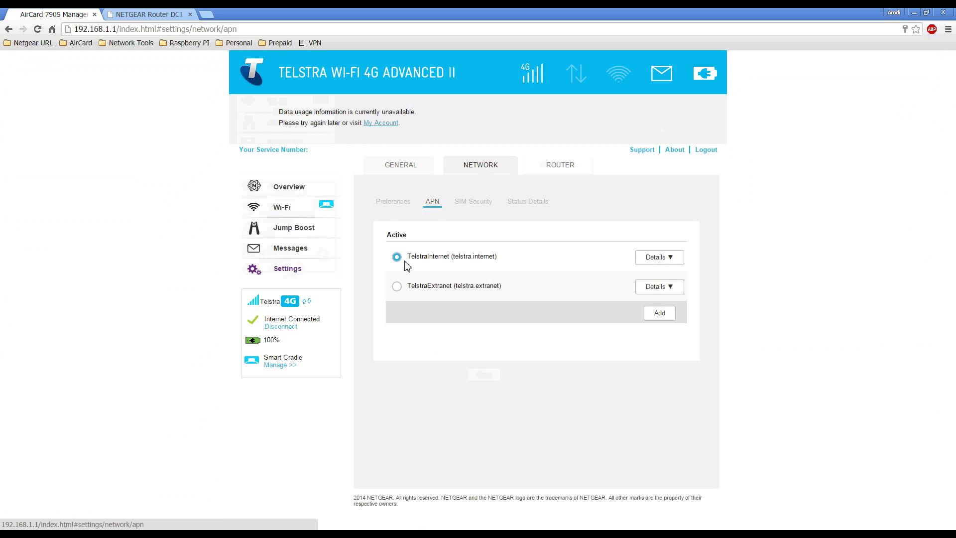
{"action": "left_click", "coordinate": [397, 287]}
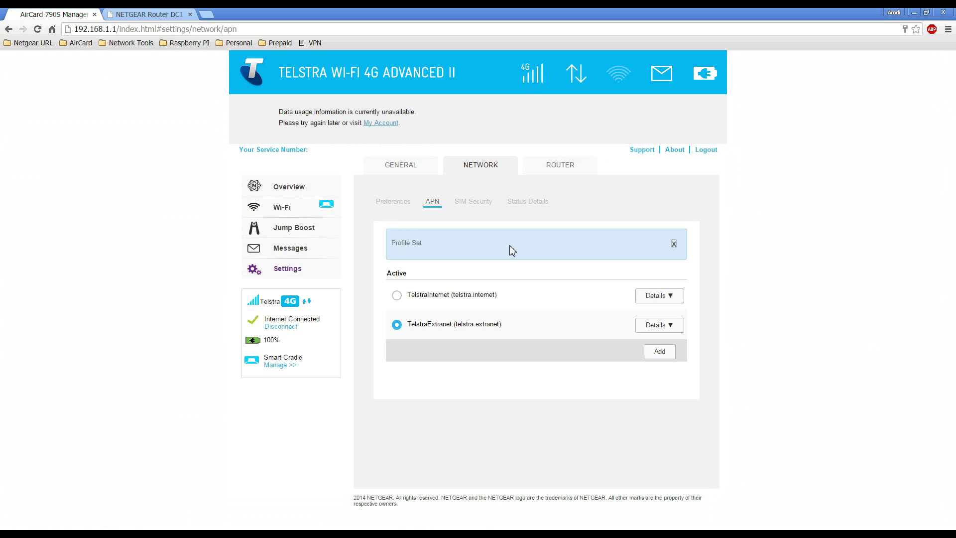
{"action": "left_click", "coordinate": [676, 150]}
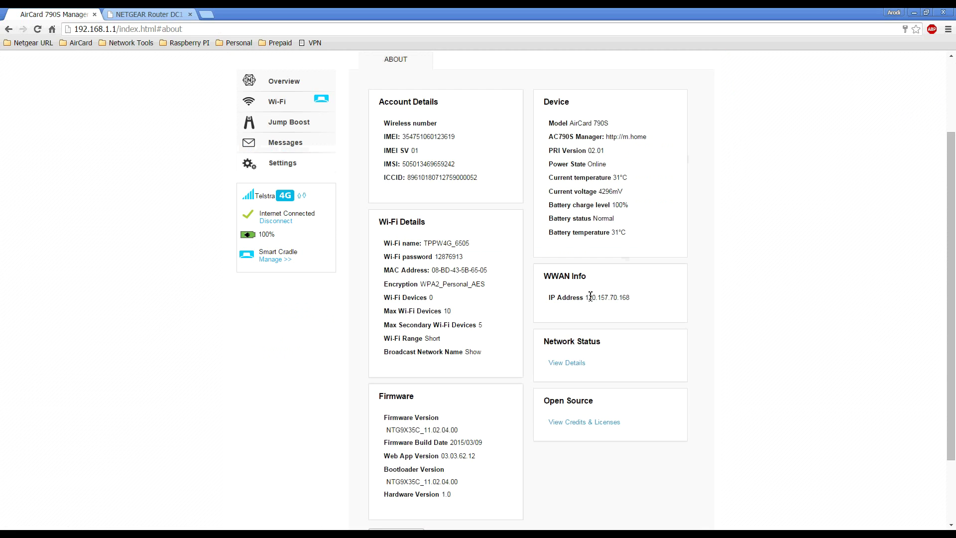
{"action": "left_click_drag", "start_coordinate": [590, 297], "coordinate": [631, 298]}
{"action": "left_click", "coordinate": [619, 310]}
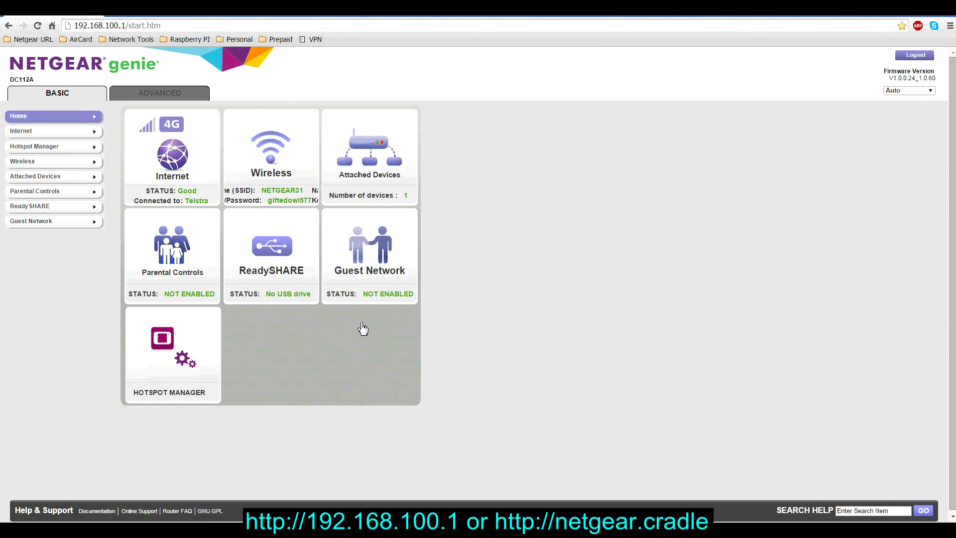
{"action": "left_click", "coordinate": [200, 28]}
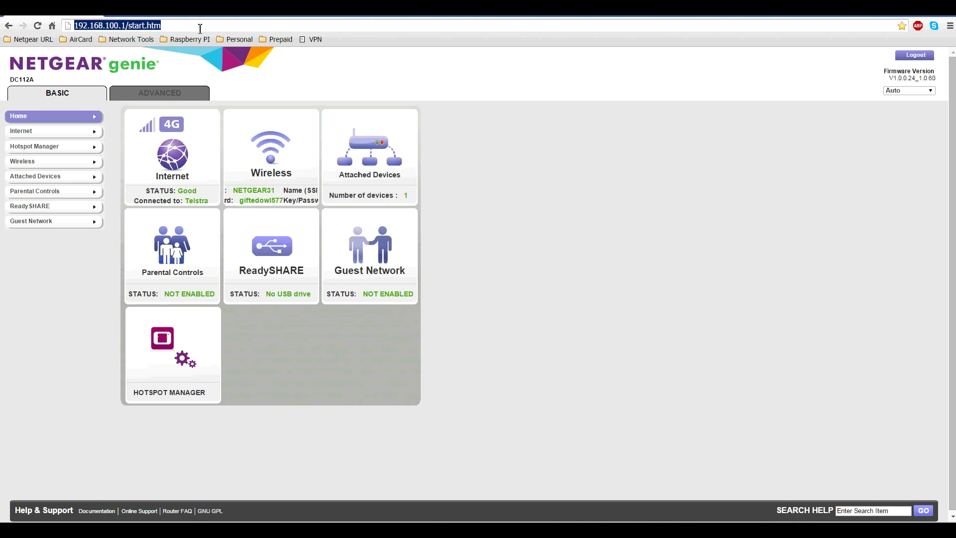
Switch NETGEAR genie to the Advanced view and expand Advanced Setup in the left menu.
{"action": "left_click", "coordinate": [158, 96]}
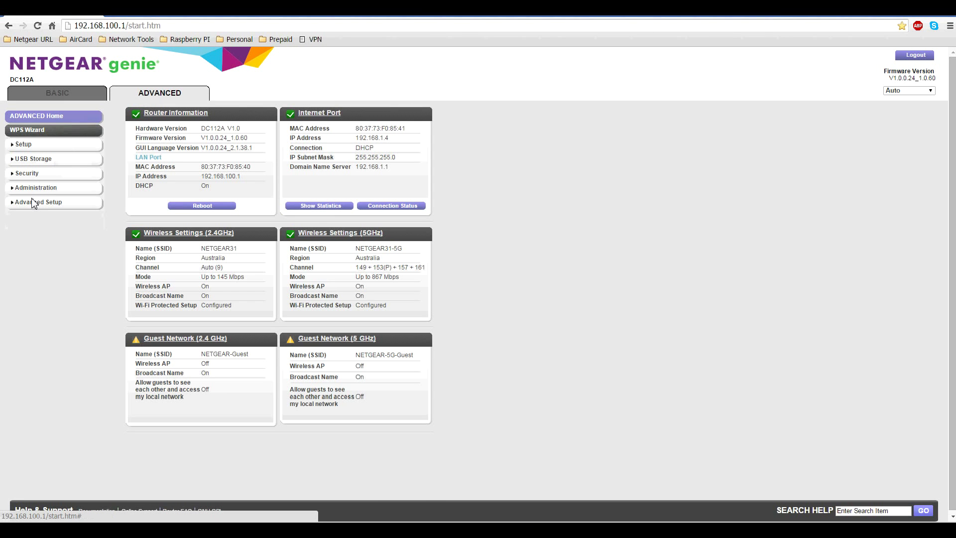
{"action": "left_click", "coordinate": [33, 206]}
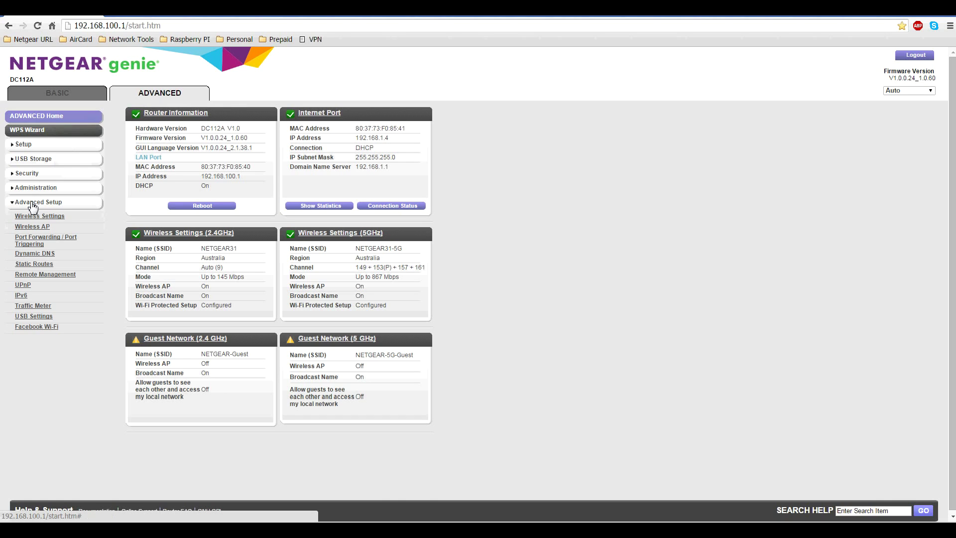
Open Remote Management and confirm the port number is 8443.
{"action": "left_click", "coordinate": [32, 277]}
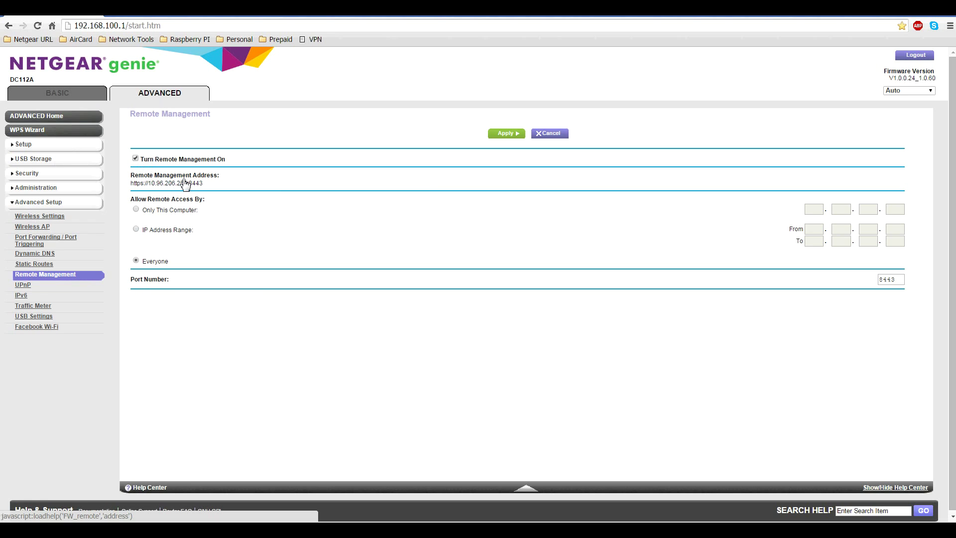
{"action": "double_click", "coordinate": [887, 281]}
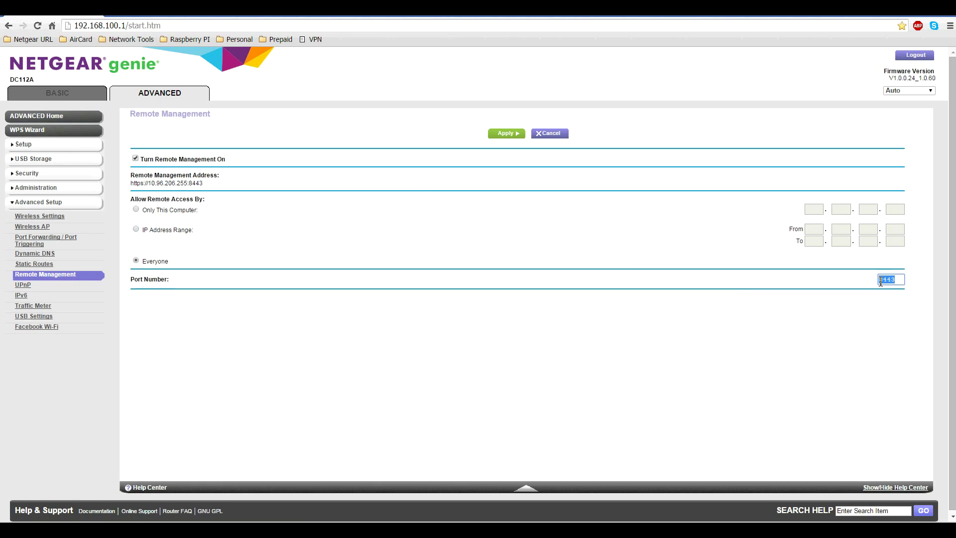
{"action": "left_click", "coordinate": [384, 196]}
Toggle remote access to Only This Computer and back to Everyone, then select the IP 10.96.206.255.
{"action": "left_click", "coordinate": [136, 210]}
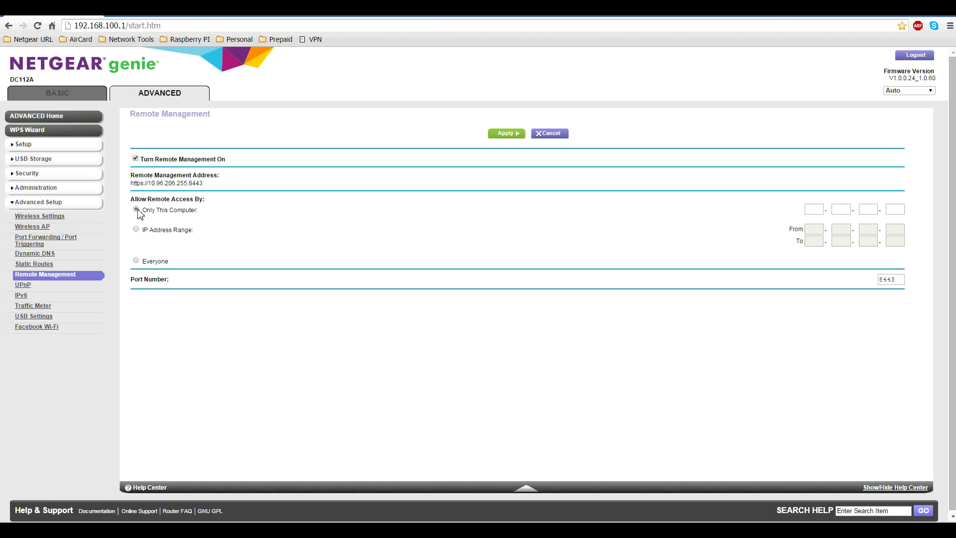
{"action": "left_click", "coordinate": [136, 261]}
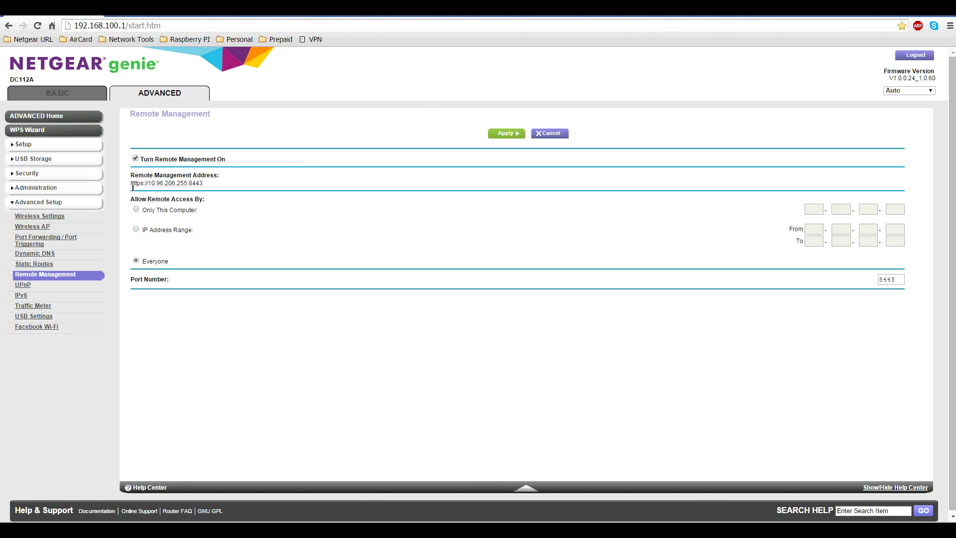
{"action": "left_click_drag", "start_coordinate": [134, 185], "coordinate": [173, 186]}
{"action": "left_click_drag", "start_coordinate": [173, 183], "coordinate": [204, 185]}
{"action": "left_click", "coordinate": [153, 183]}
{"action": "left_click_drag", "start_coordinate": [148, 183], "coordinate": [188, 187]}
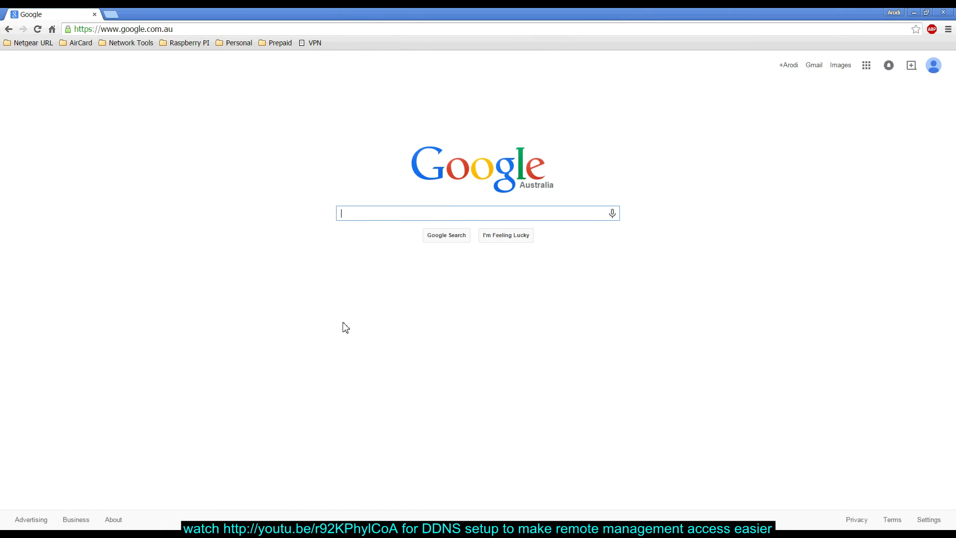
Reopen the NETGEAR Router DC112A bookmark and go to Advanced Setup's Remote Management page.
{"action": "left_click", "coordinate": [82, 43]}
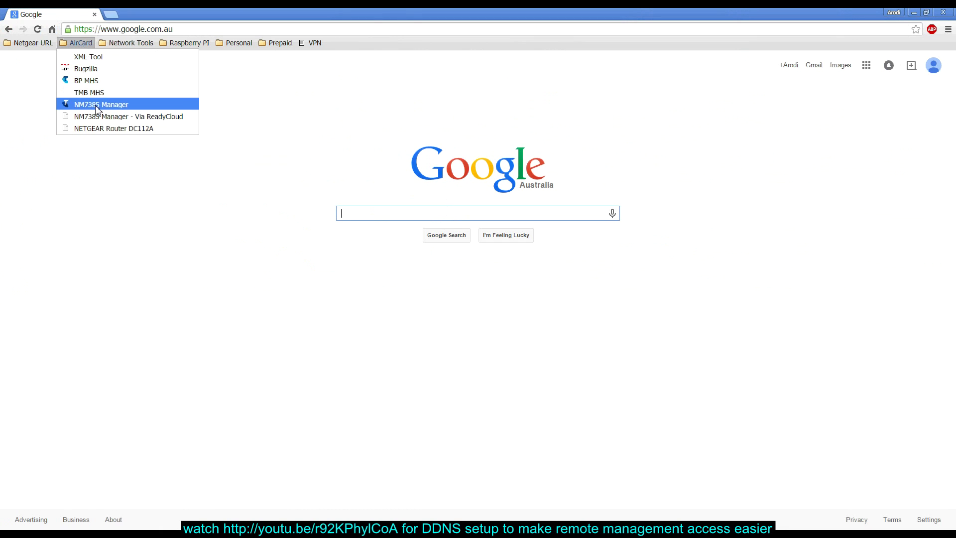
{"action": "left_click", "coordinate": [99, 129]}
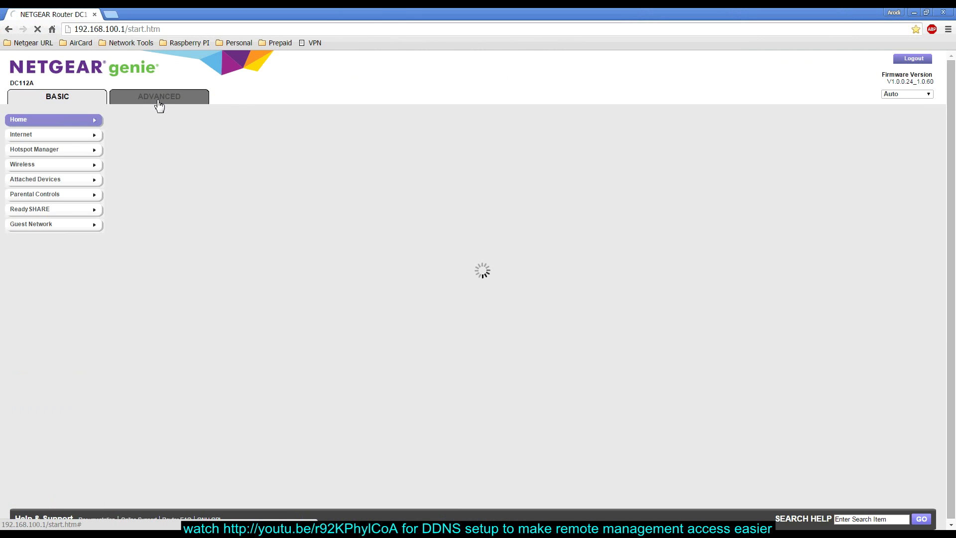
{"action": "left_click", "coordinate": [159, 104]}
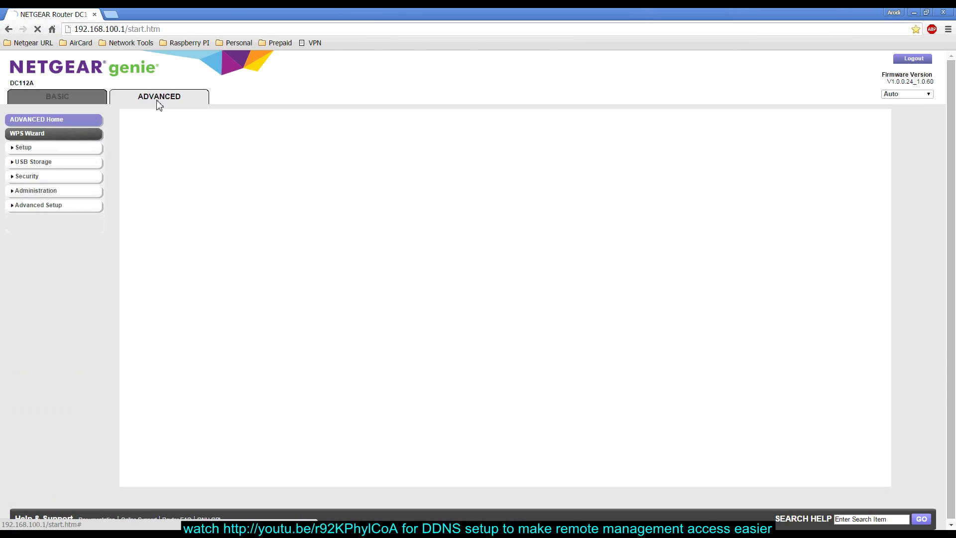
{"action": "left_click", "coordinate": [50, 208]}
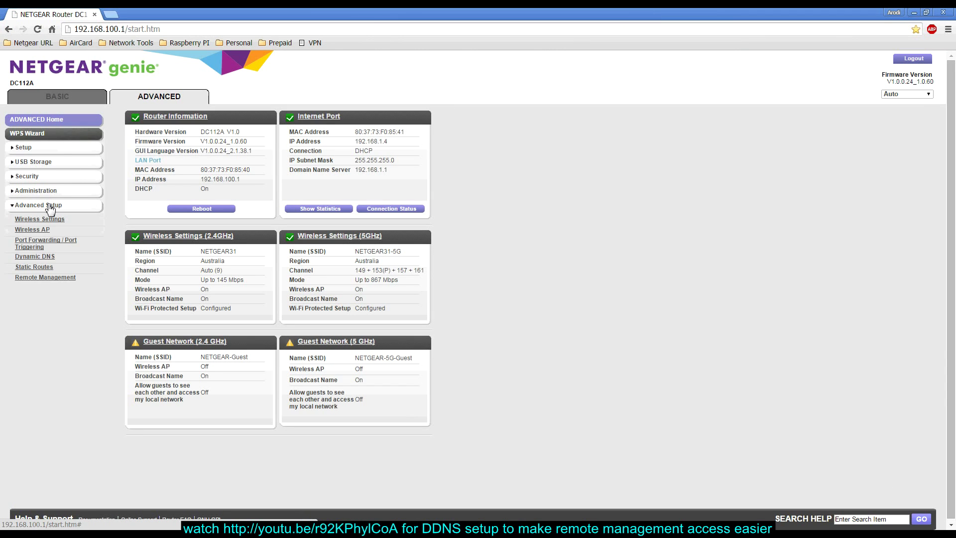
{"action": "left_click", "coordinate": [37, 278]}
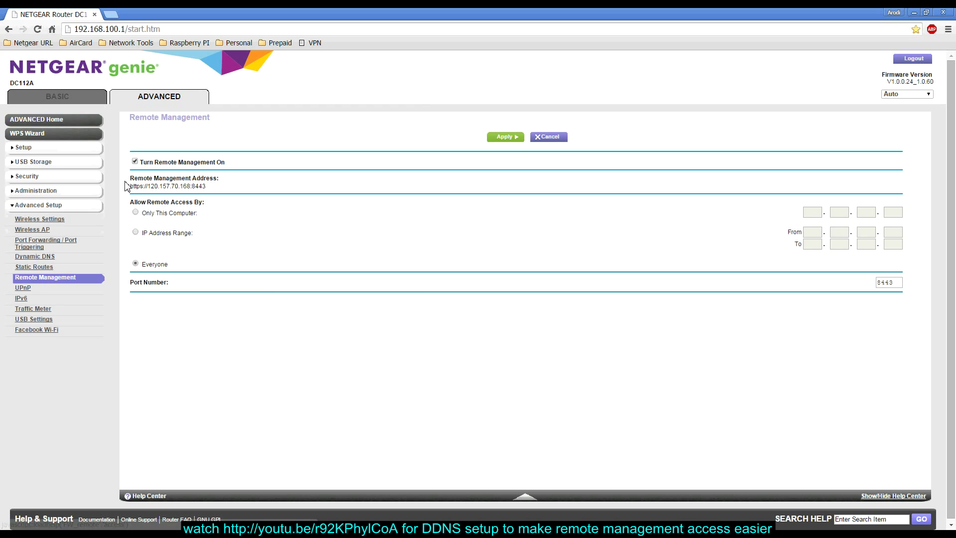
{"action": "left_click_drag", "start_coordinate": [129, 186], "coordinate": [207, 187]}
{"action": "key", "text": "ctrl+c"}
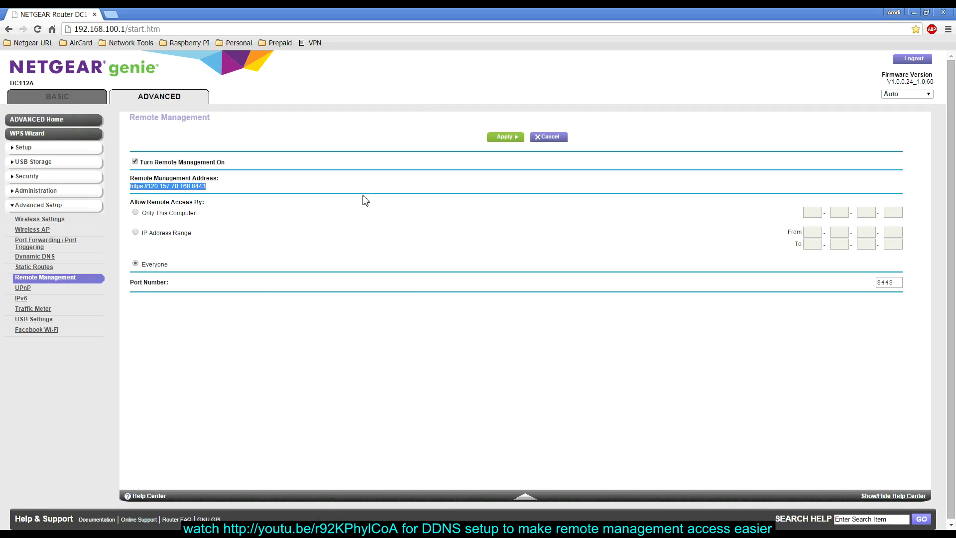
{"action": "left_click", "coordinate": [901, 530]}
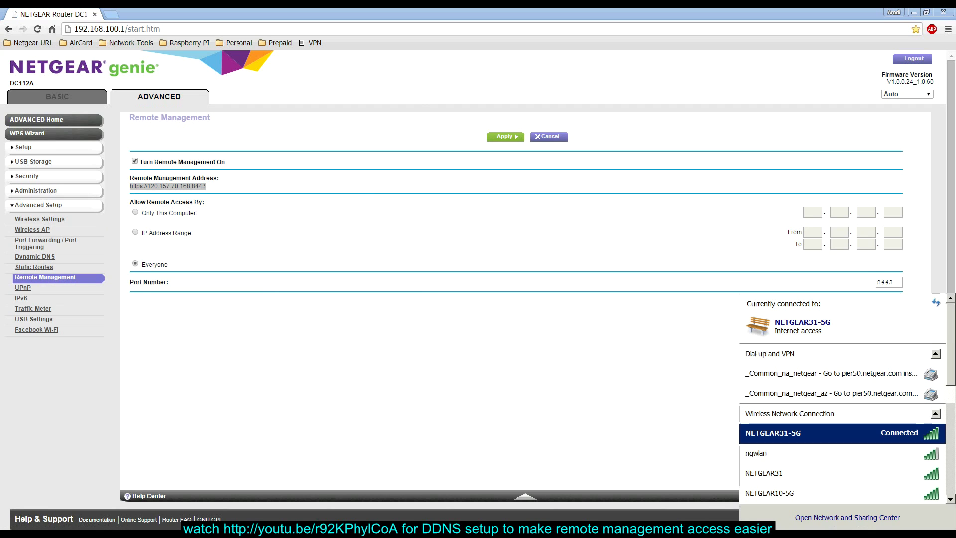
{"action": "left_click", "coordinate": [857, 460]}
{"action": "left_click", "coordinate": [918, 475]}
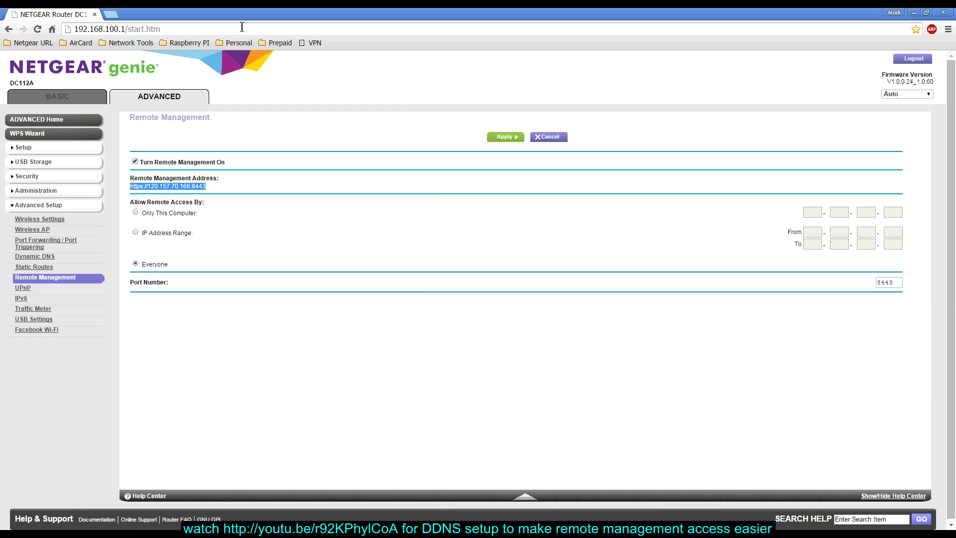
{"action": "left_click", "coordinate": [201, 28]}
{"action": "key", "text": "ctrl+v"}
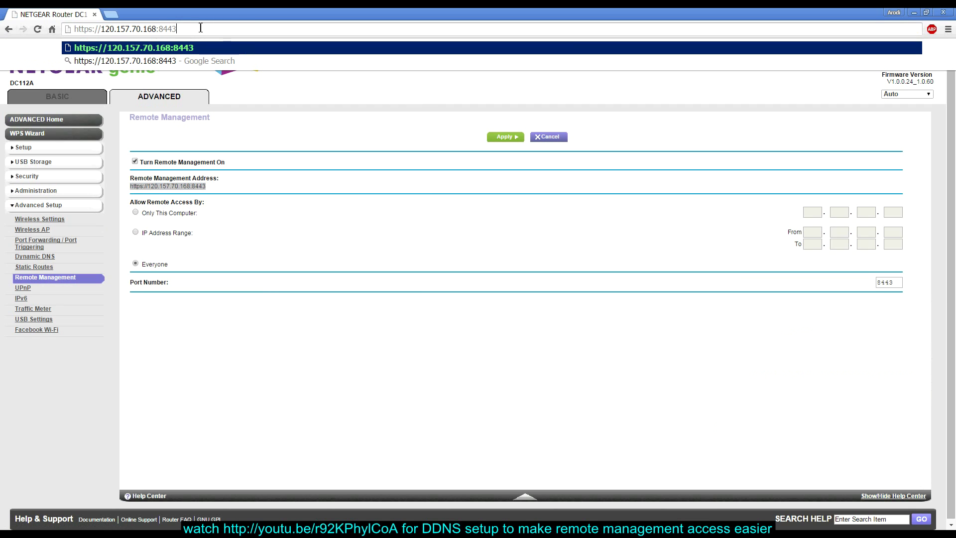
{"action": "key", "text": "Return"}
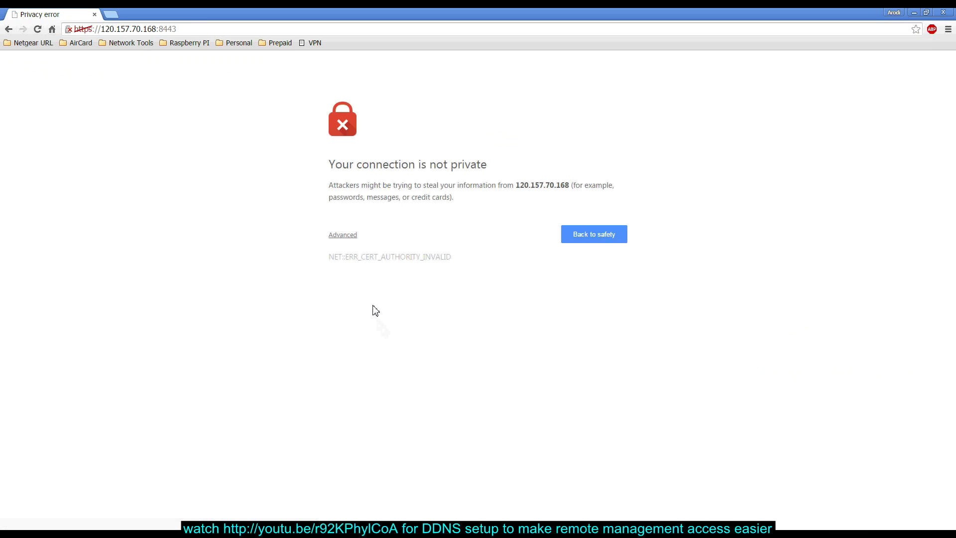
{"action": "left_click", "coordinate": [342, 235]}
{"action": "left_click", "coordinate": [354, 319]}
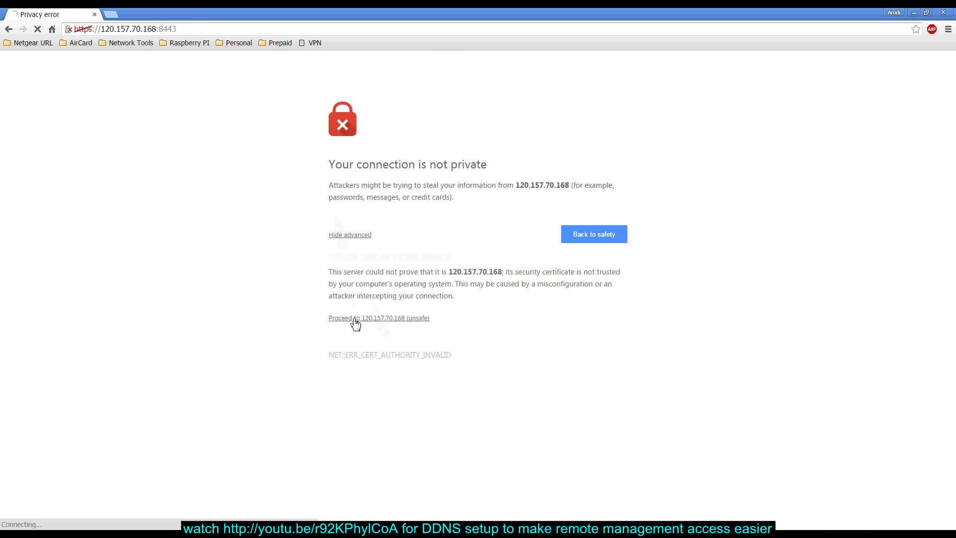
Sign in with the admin credentials, save the login, and log out the other device.
{"action": "type", "text": "admin"}
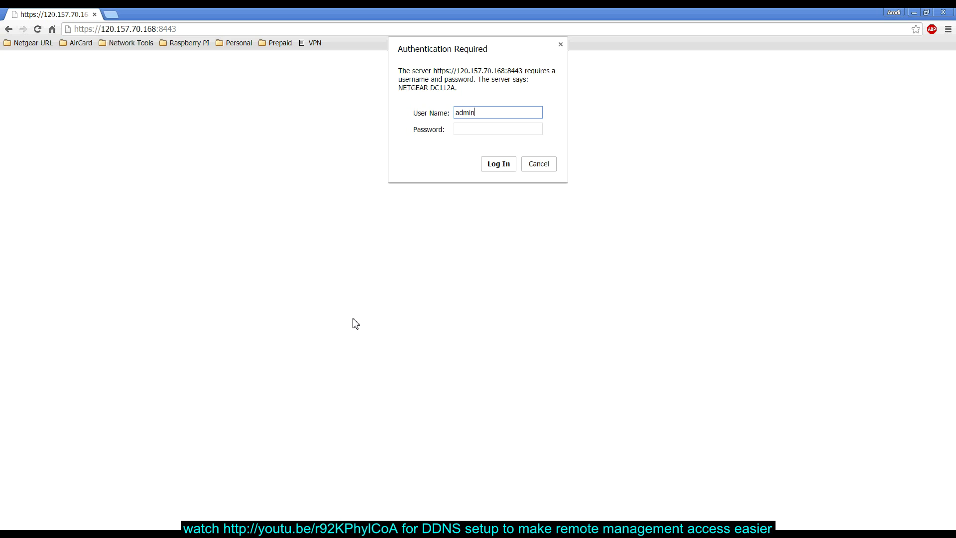
{"action": "key", "text": "Tab"}
{"action": "type", "text": "password"}
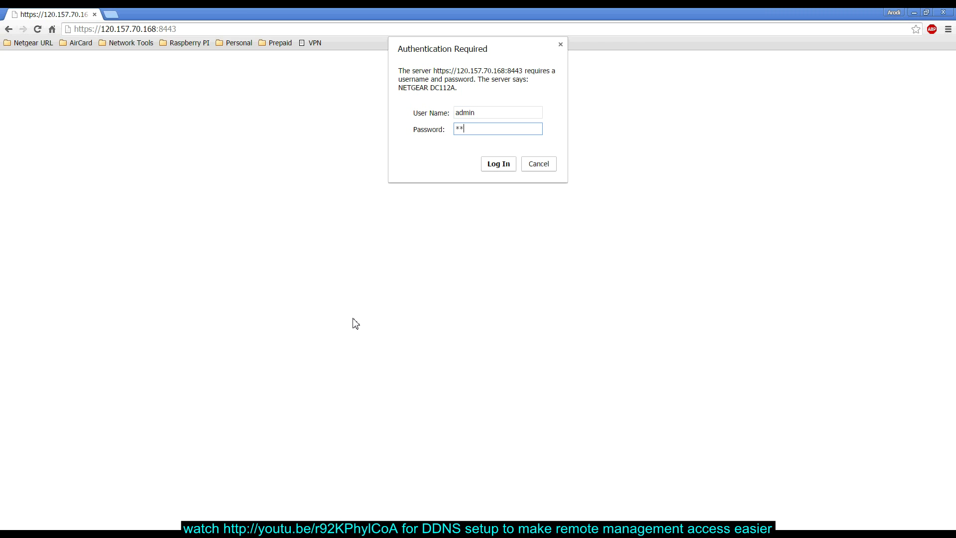
{"action": "key", "text": "Return"}
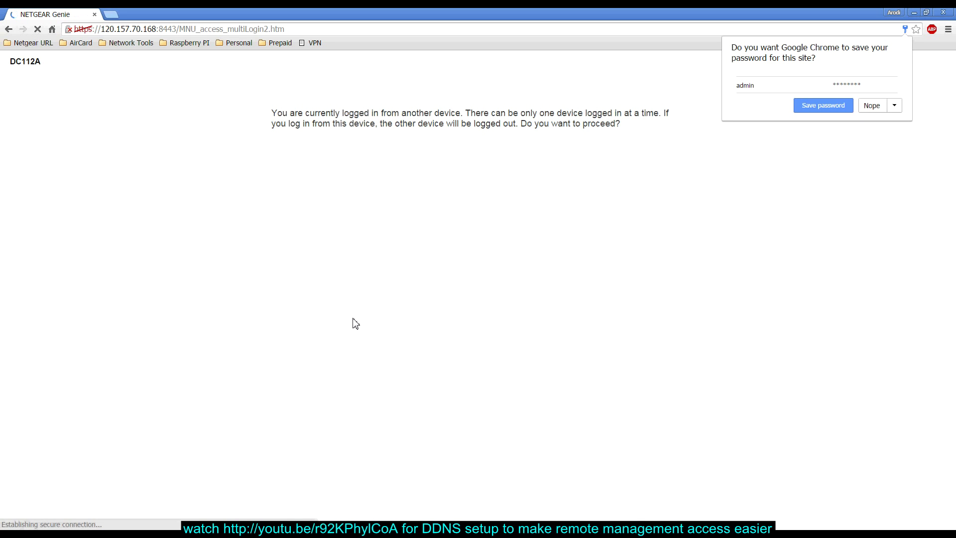
{"action": "left_click", "coordinate": [822, 105]}
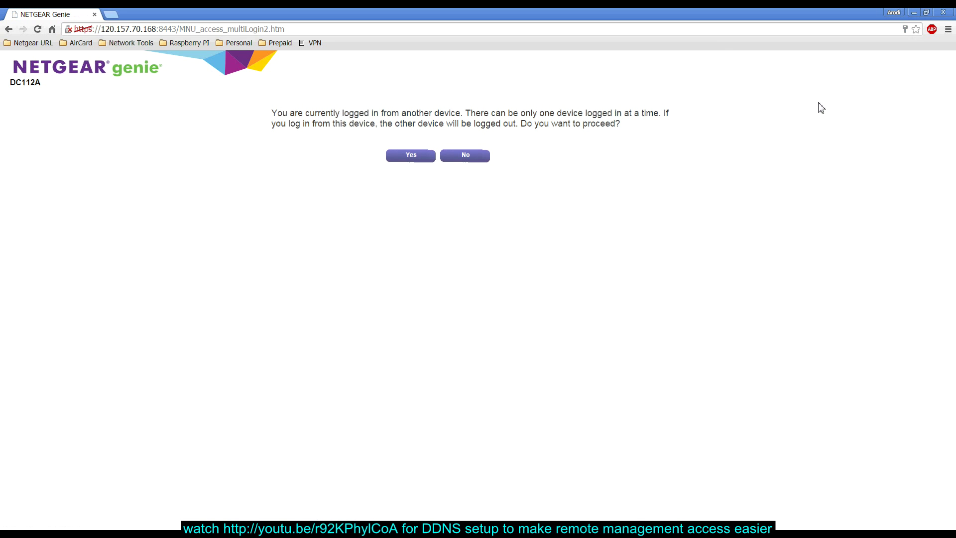
{"action": "left_click", "coordinate": [412, 157]}
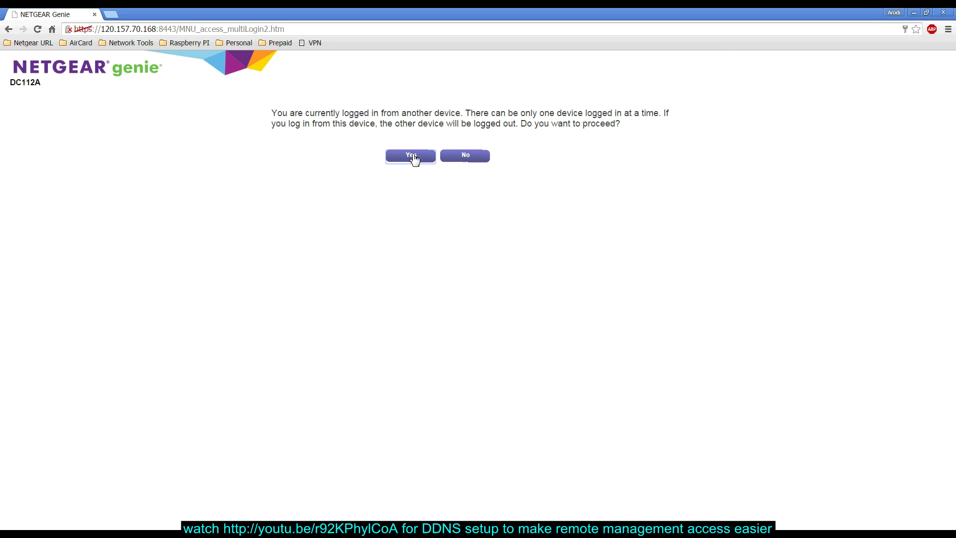